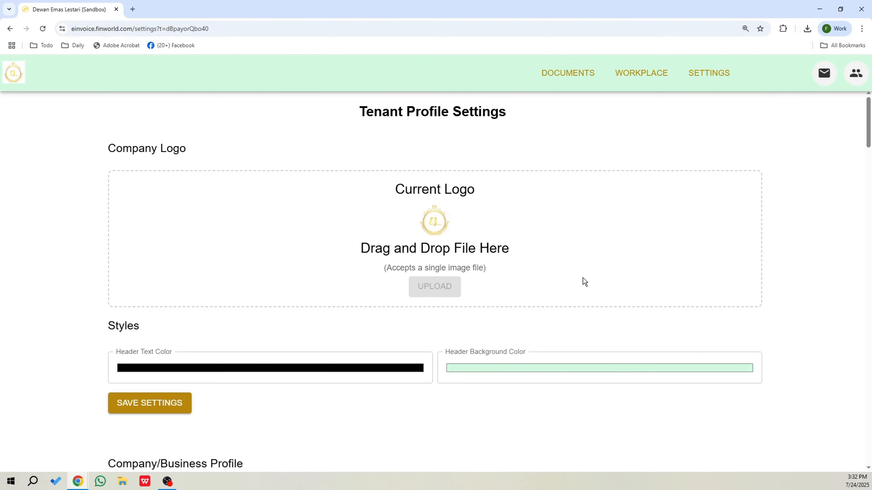
# Step: Locate the Documents Sequence Numbering Prefixes section in the tenant profile settings and enlarge the page for reading
pyautogui.scroll(-15, 585, 283)
pyautogui.scroll(5, 595, 296)
pyautogui.scroll(-3, 430, 259)
pyautogui.moveTo(202, 149); pyautogui.dragTo(273, 167)
pyautogui.hotkey('ctrl', '+')
pyautogui.click(364, 166)
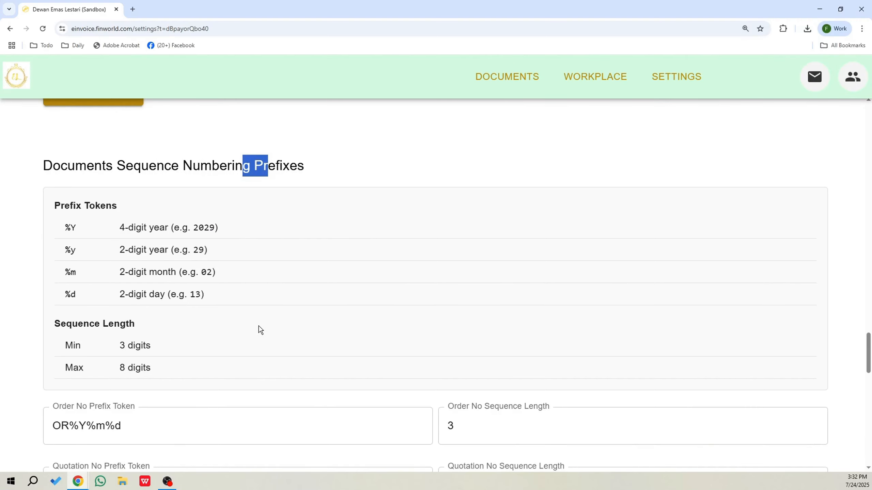
# Step: Examine the prefix token definitions for year, month and day in the document numbering section
pyautogui.click(164, 187)
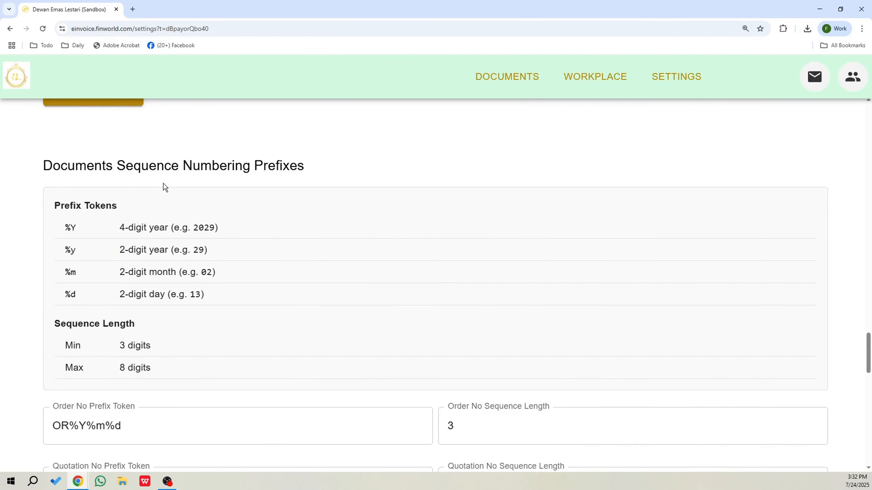
pyautogui.scroll(-1, 165, 188)
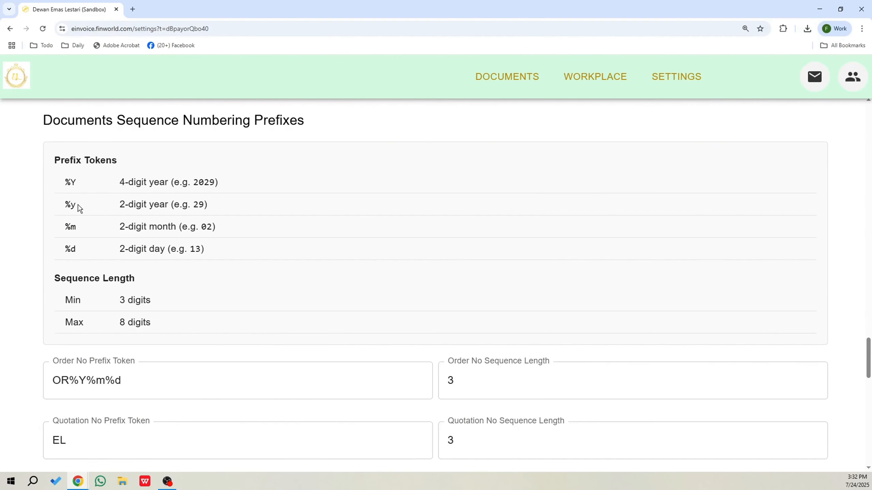
pyautogui.hotkey('ctrl', '+')
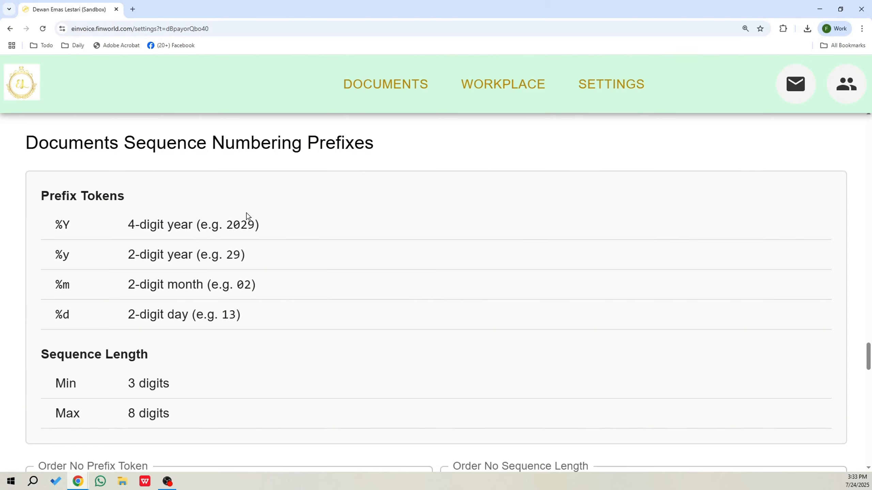
pyautogui.doubleClick(65, 253)
pyautogui.click(90, 263)
pyautogui.scroll(-1, 244, 255)
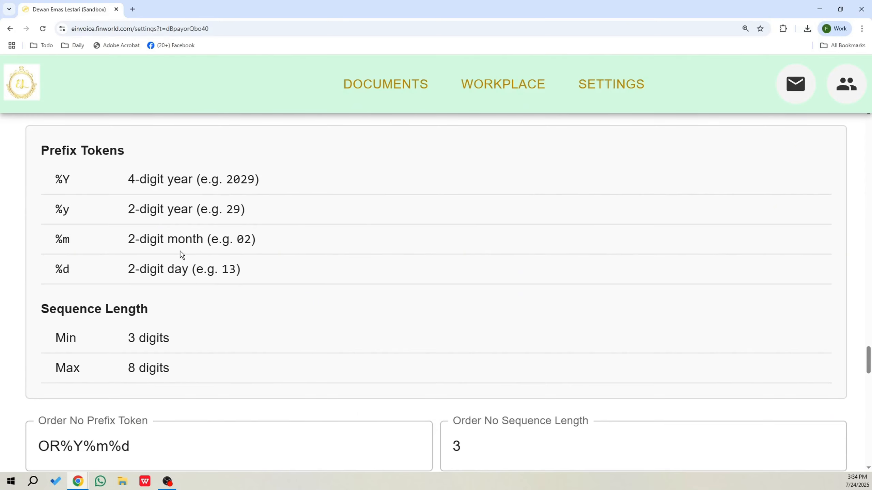
# Step: Compare the Order No prefix token with the year, month and day token definitions
pyautogui.scroll(-1, 146, 259)
pyautogui.scroll(1, 123, 250)
pyautogui.scroll(-2, 123, 250)
pyautogui.click(79, 355)
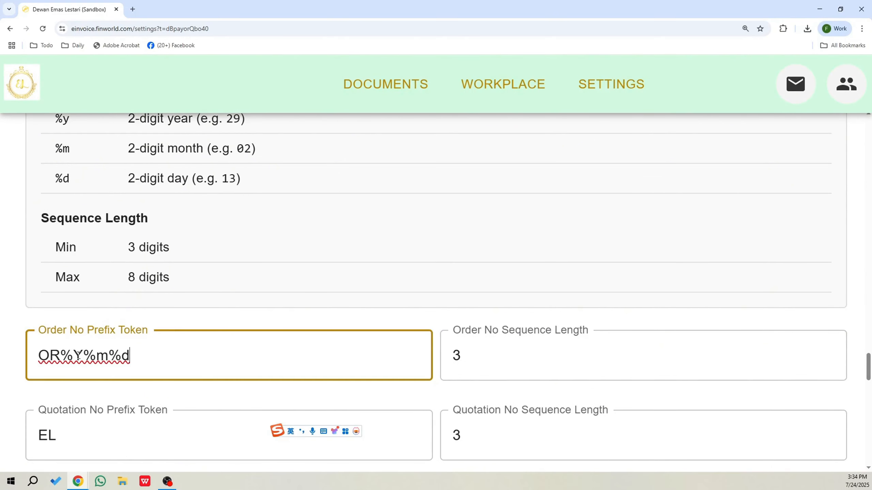
pyautogui.moveTo(61, 357)
pyautogui.mouseDown()
pyautogui.moveTo(39, 356)
pyautogui.moveTo(73, 357)
pyautogui.mouseUp()
pyautogui.click(96, 356)
pyautogui.click(62, 353)
pyautogui.scroll(3, 150, 354)
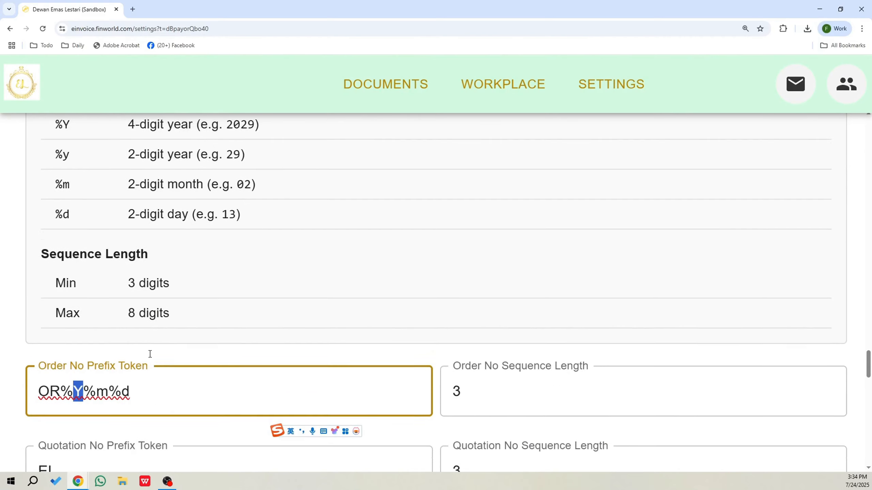
pyautogui.scroll(-3, 250, 181)
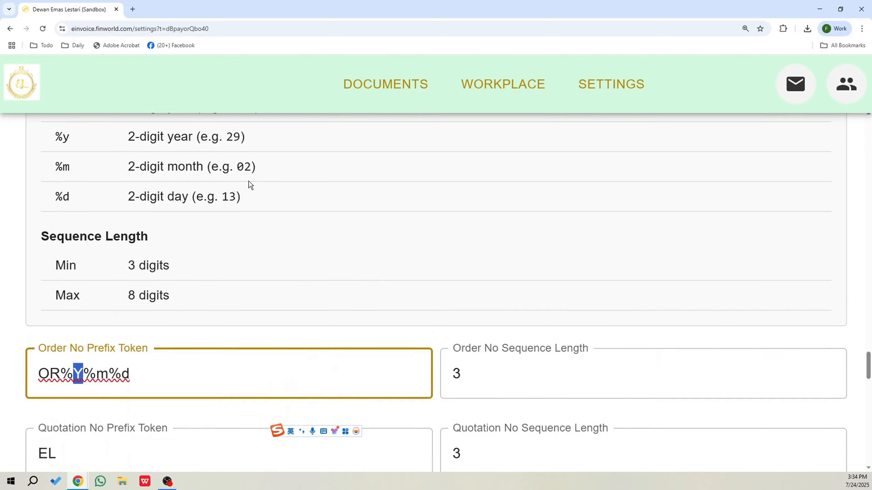
pyautogui.click(96, 363)
pyautogui.scroll(2, 134, 355)
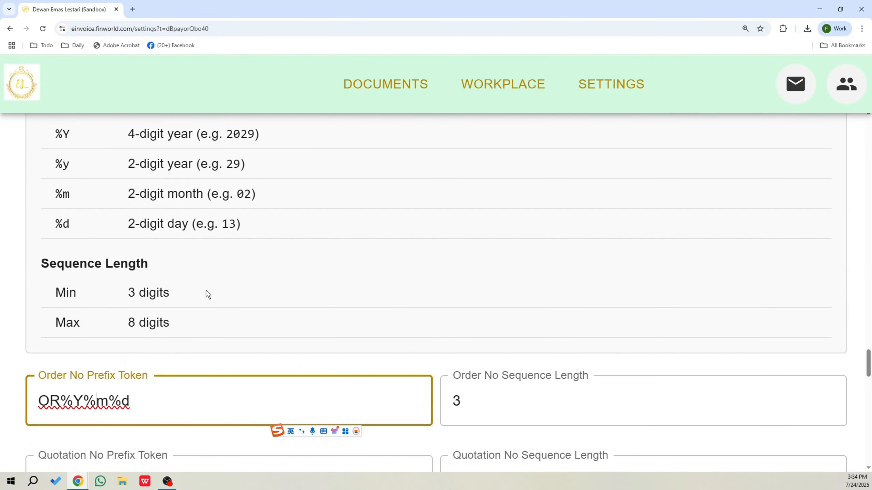
# Step: Check the Order No sequence length against the permitted minimum and maximum digits
pyautogui.click(141, 407)
pyautogui.moveTo(146, 293); pyautogui.dragTo(163, 292)
pyautogui.click(548, 375)
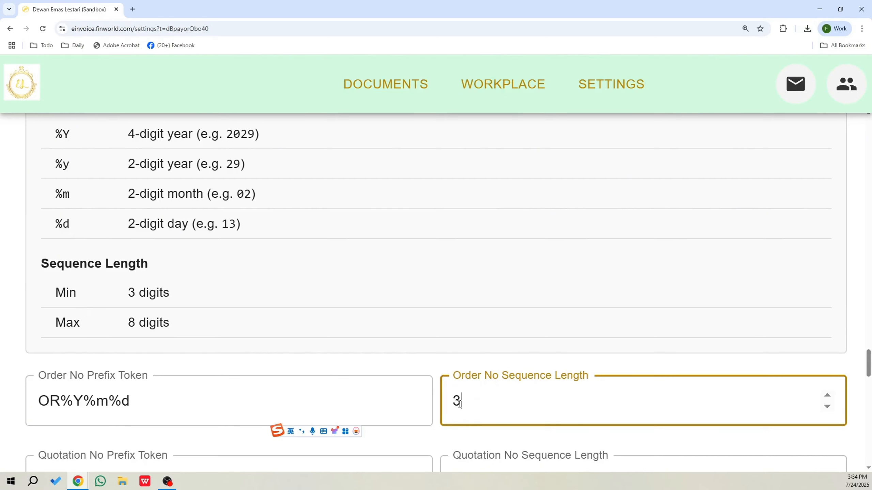
pyautogui.scroll(-1, 436, 362)
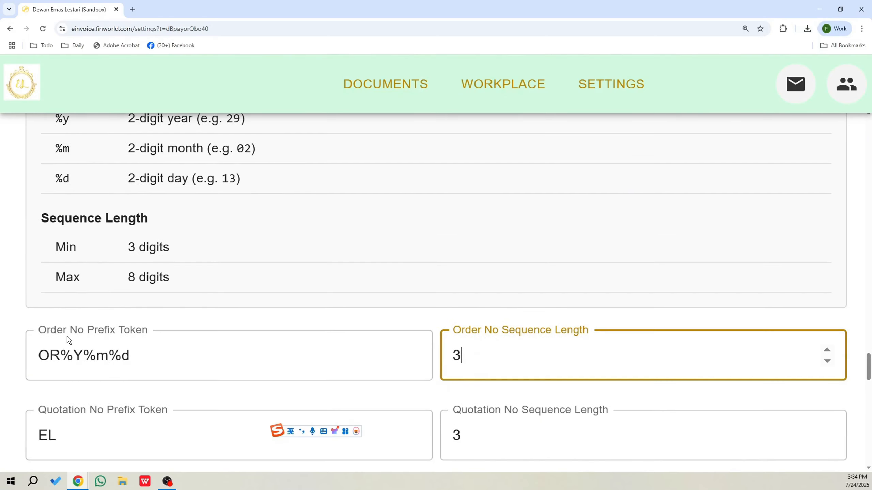
pyautogui.click(373, 400)
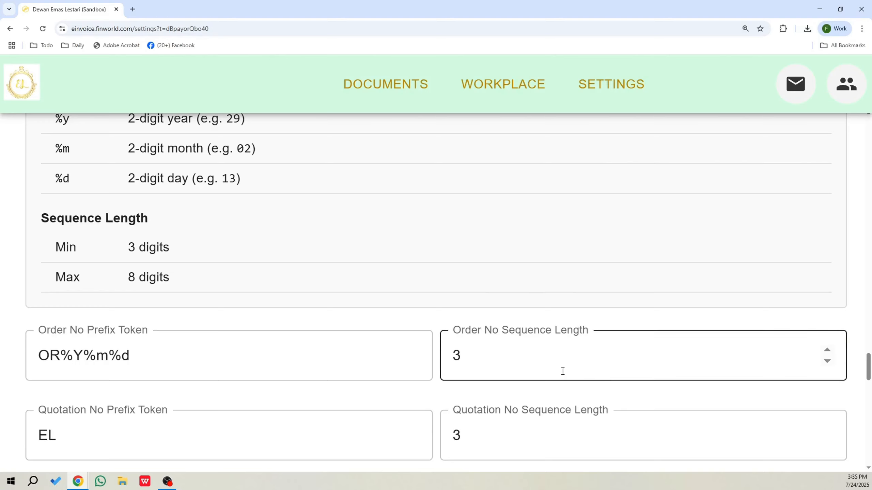
# Step: Copy the %d token from the Order No prefix and append it to the Quotation No prefix
pyautogui.scroll(-1, 563, 371)
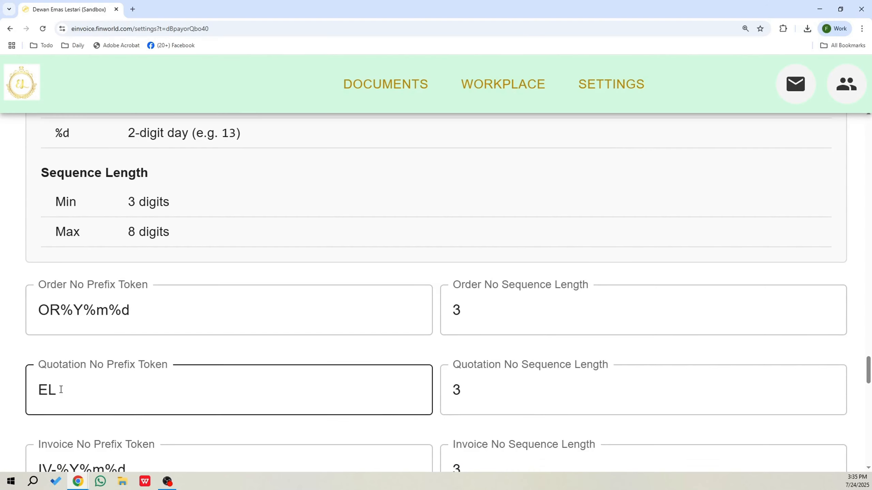
pyautogui.scroll(4, 199, 326)
pyautogui.scroll(-4, 165, 254)
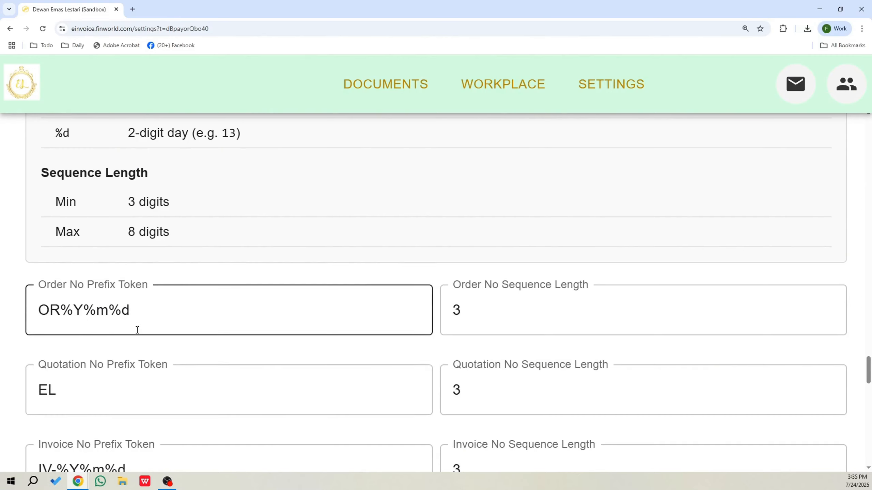
pyautogui.moveTo(115, 310); pyautogui.dragTo(127, 310)
pyautogui.hotkey('ctrl', 'c')
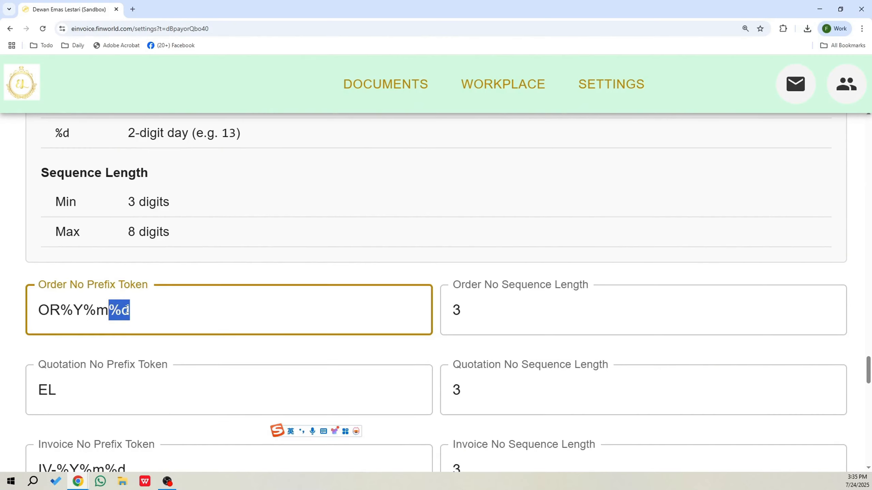
pyautogui.click(91, 389)
pyautogui.hotkey('ctrl', 'v')
pyautogui.click(166, 350)
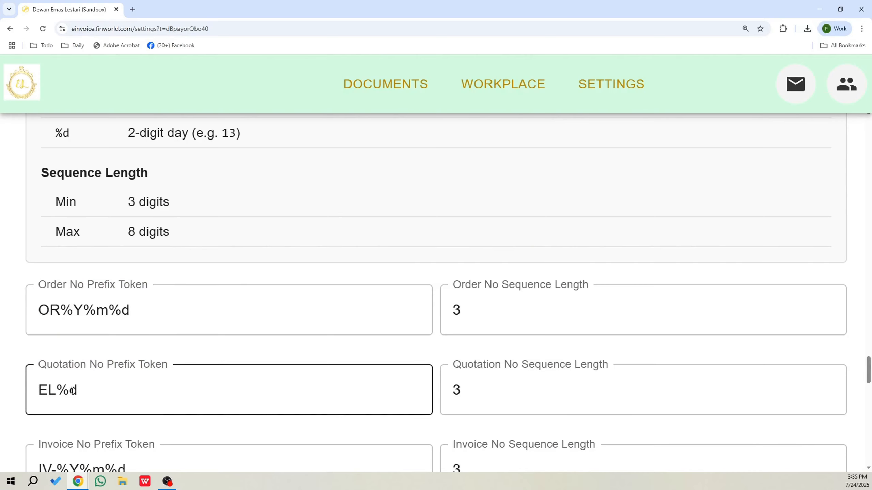
# Step: Remove the appended %d token from the Quotation No prefix, restoring it to EL
pyautogui.click(88, 395)
pyautogui.press('BackSpace')
pyautogui.press('BackSpace')
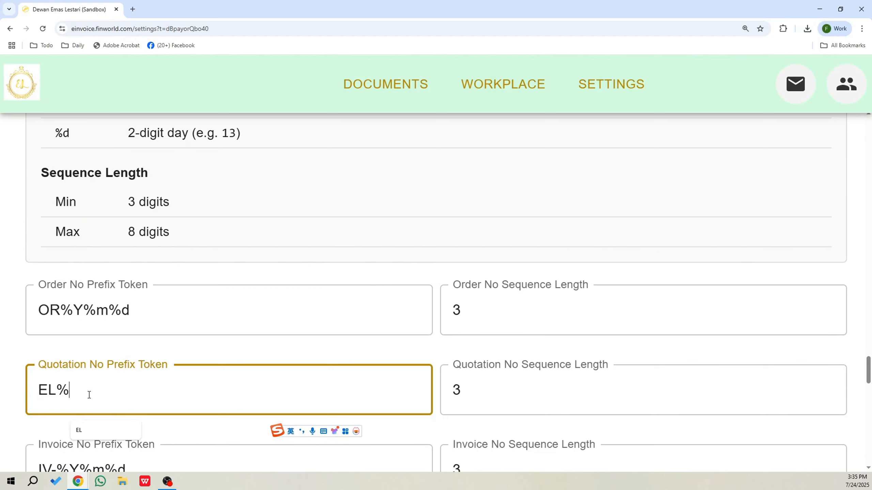
pyautogui.click(233, 356)
# Step: Review the prefix tokens and sequence lengths for quotation, invoice, payment and POS sale invoice numbers
pyautogui.scroll(-1, 5, 378)
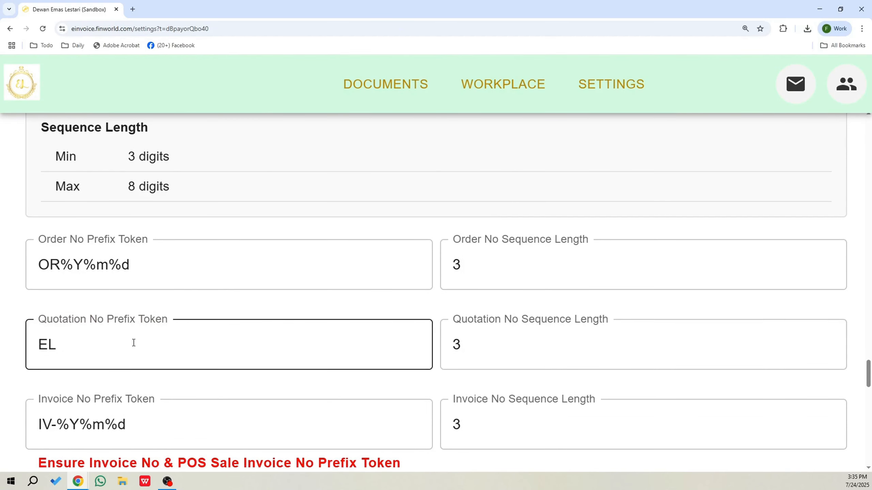
pyautogui.scroll(-3, 133, 343)
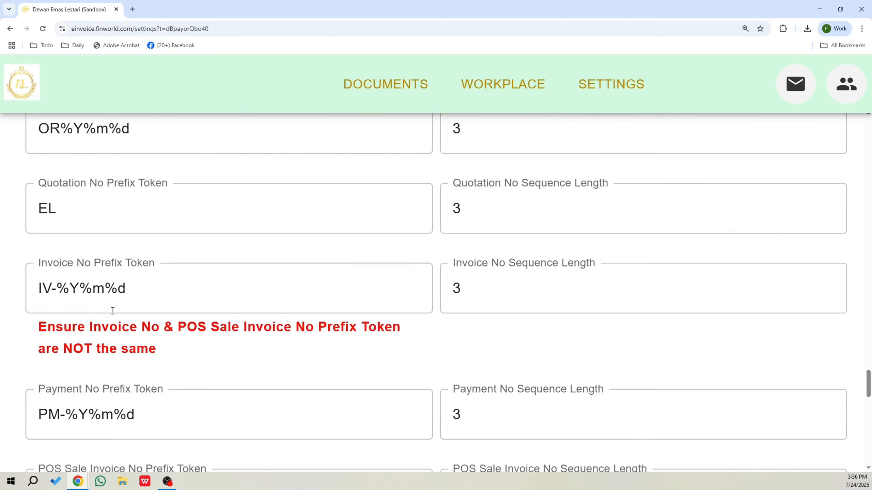
pyautogui.moveTo(57, 291); pyautogui.dragTo(145, 288)
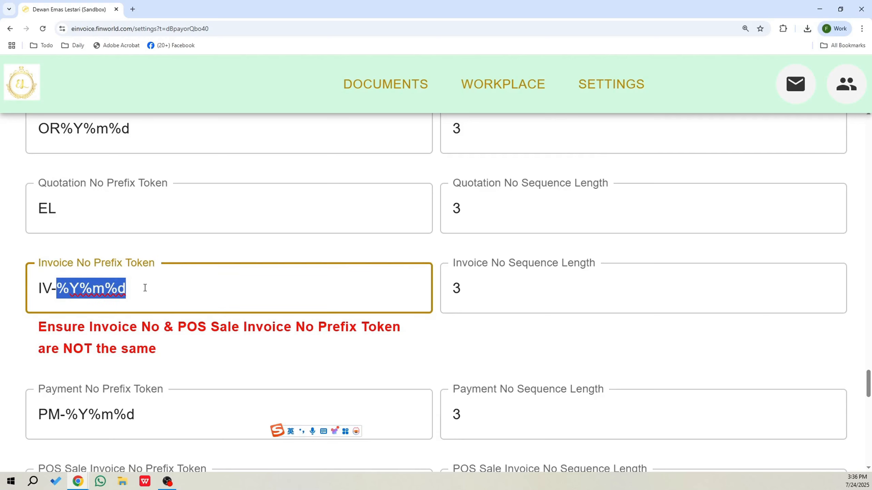
pyautogui.click(199, 329)
pyautogui.scroll(-1, 510, 288)
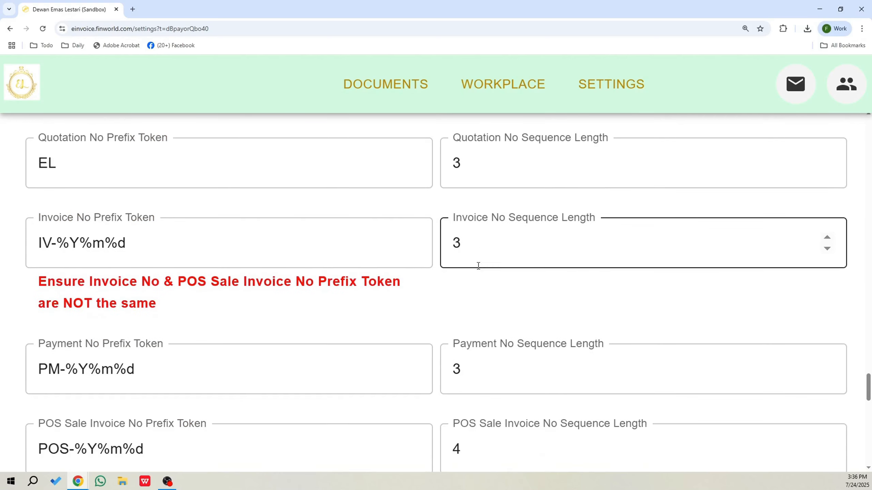
pyautogui.scroll(-2, 461, 244)
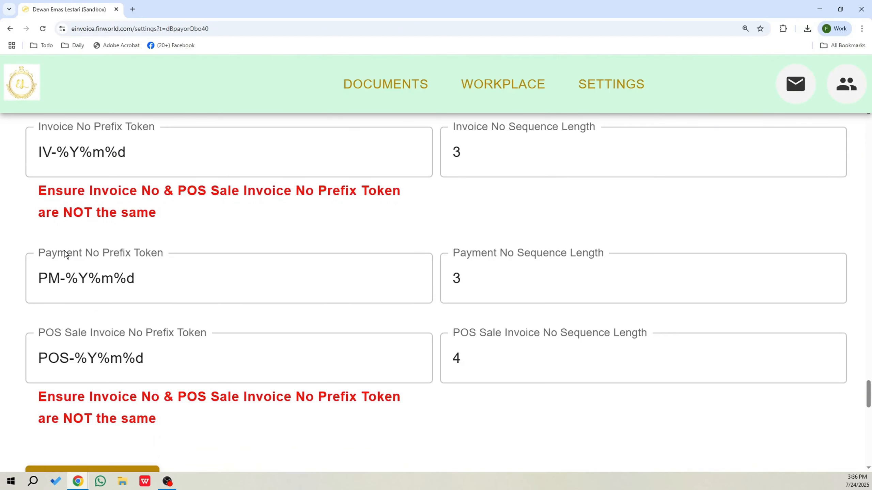
pyautogui.scroll(5, 97, 264)
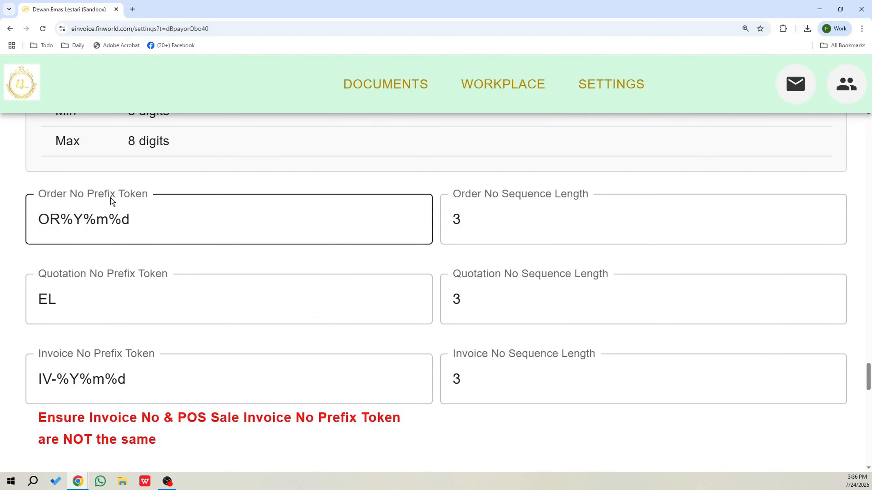
pyautogui.scroll(-2, 59, 277)
pyautogui.scroll(-2, 59, 276)
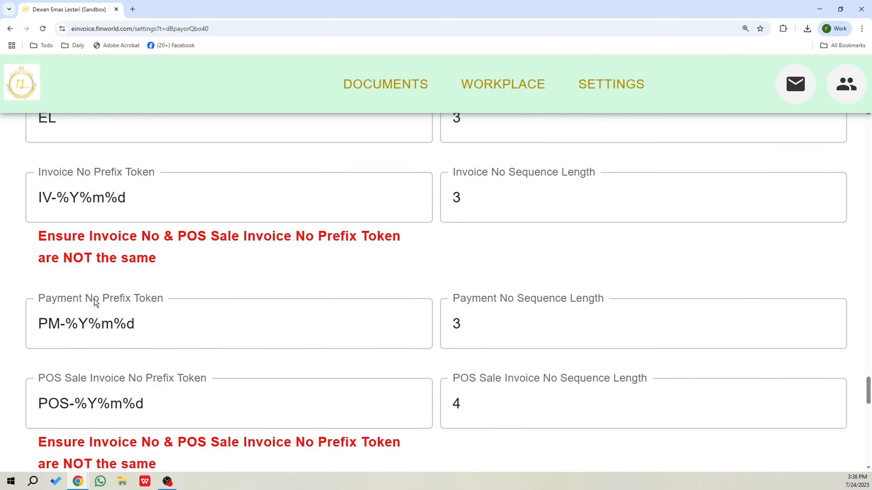
pyautogui.scroll(-2, 83, 389)
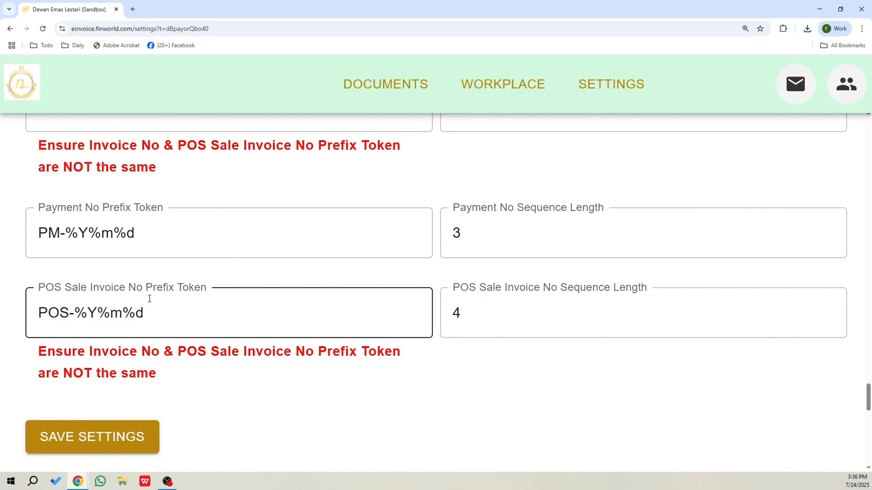
# Step: Review the prefix tokens and sequence lengths for customer, product and package numbers
pyautogui.scroll(-13, 149, 299)
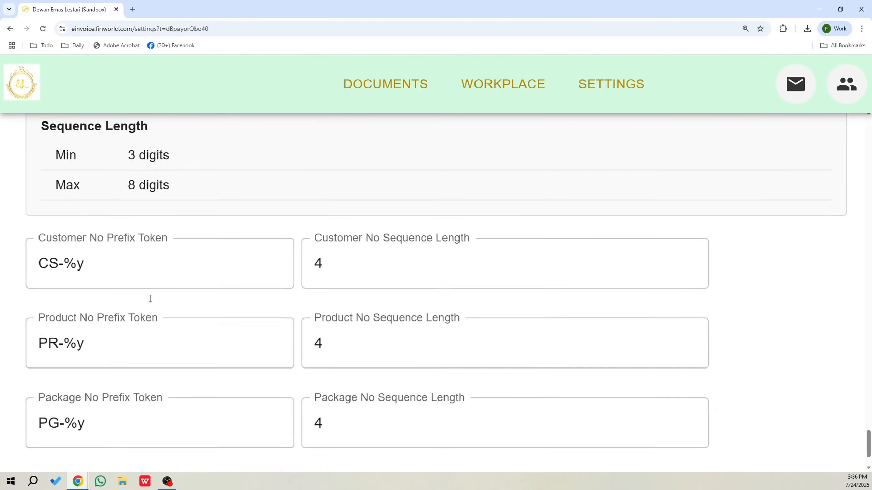
pyautogui.scroll(1, 150, 299)
pyautogui.click(87, 311)
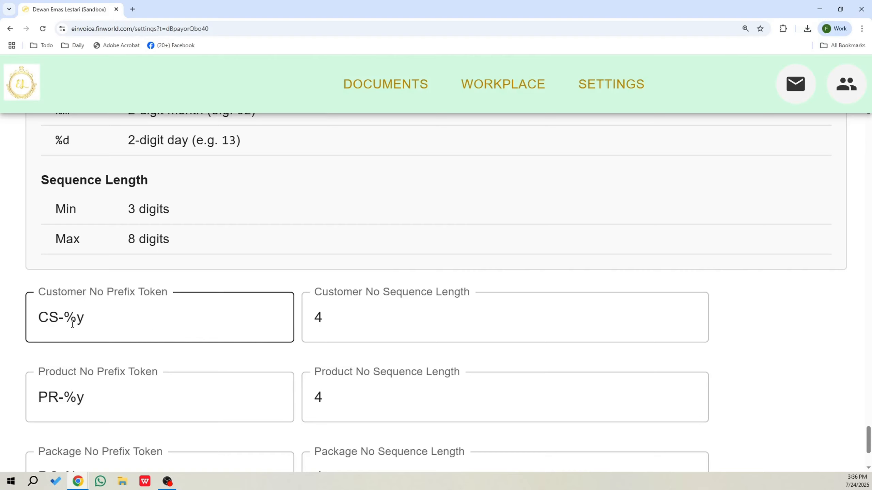
pyautogui.scroll(2, 84, 318)
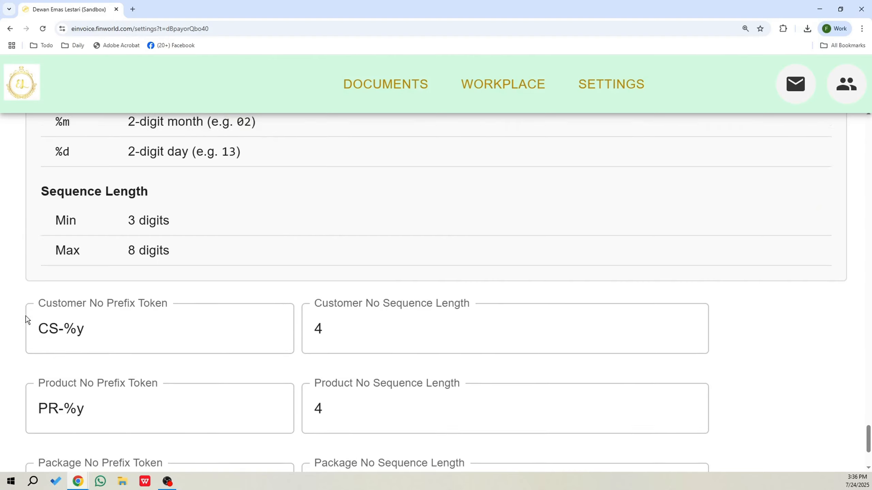
pyautogui.scroll(-2, 103, 319)
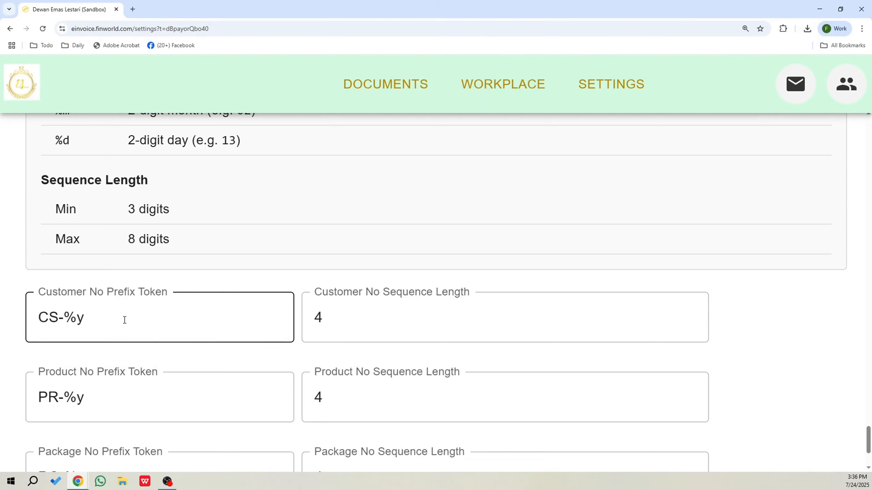
pyautogui.scroll(3, 124, 319)
pyautogui.scroll(-2, 87, 311)
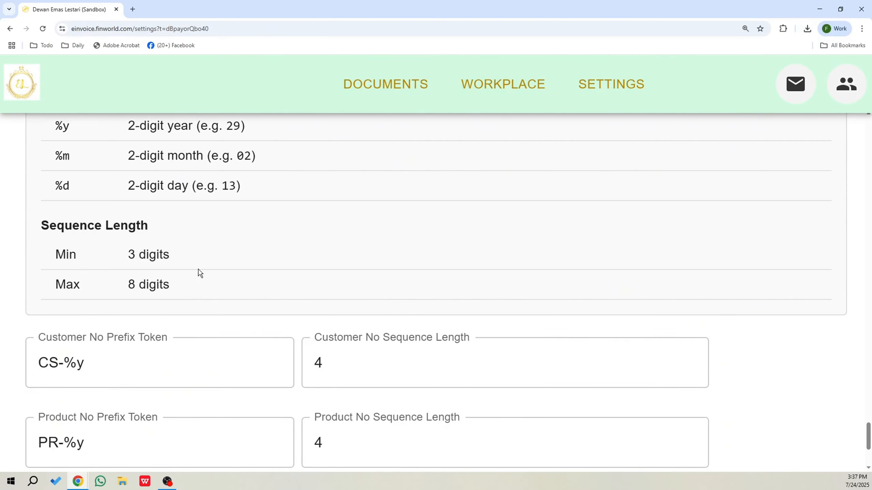
pyautogui.click(357, 366)
pyautogui.click(363, 335)
pyautogui.scroll(-1, 289, 424)
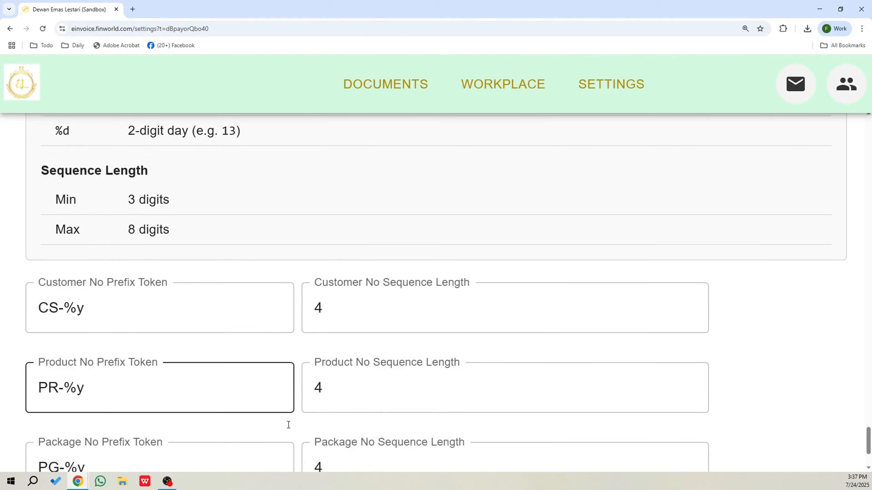
pyautogui.scroll(-3, 289, 425)
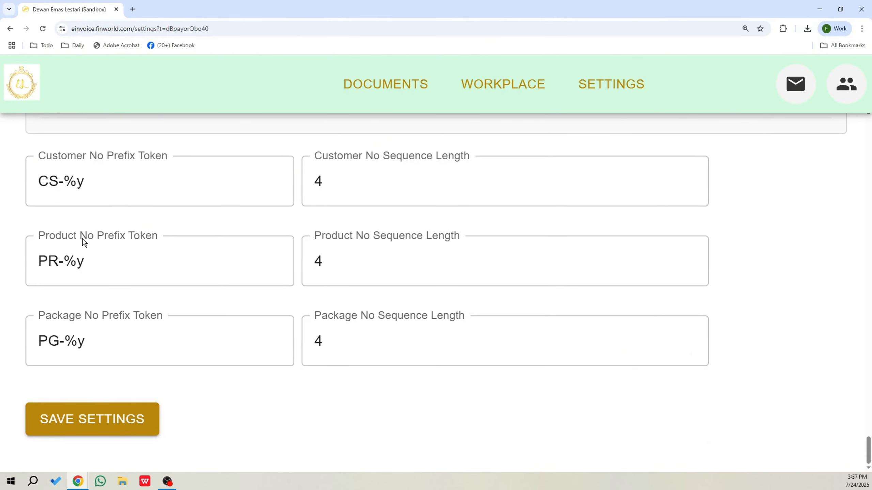